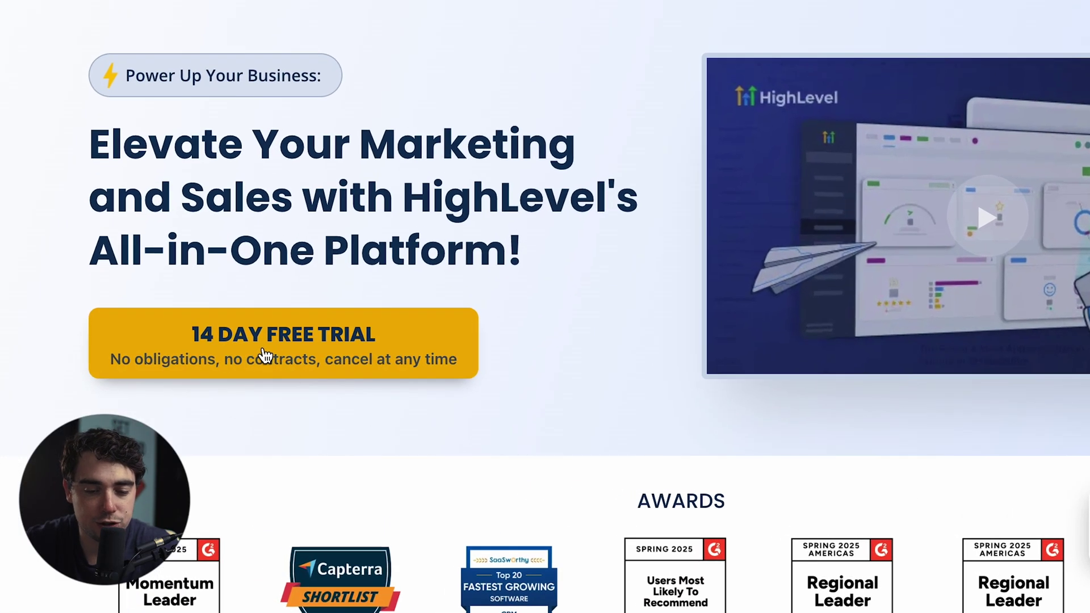
Step: Start the 14-day free trial, autofill company, name and contact details, and advance to step 2
left_click(264, 353)
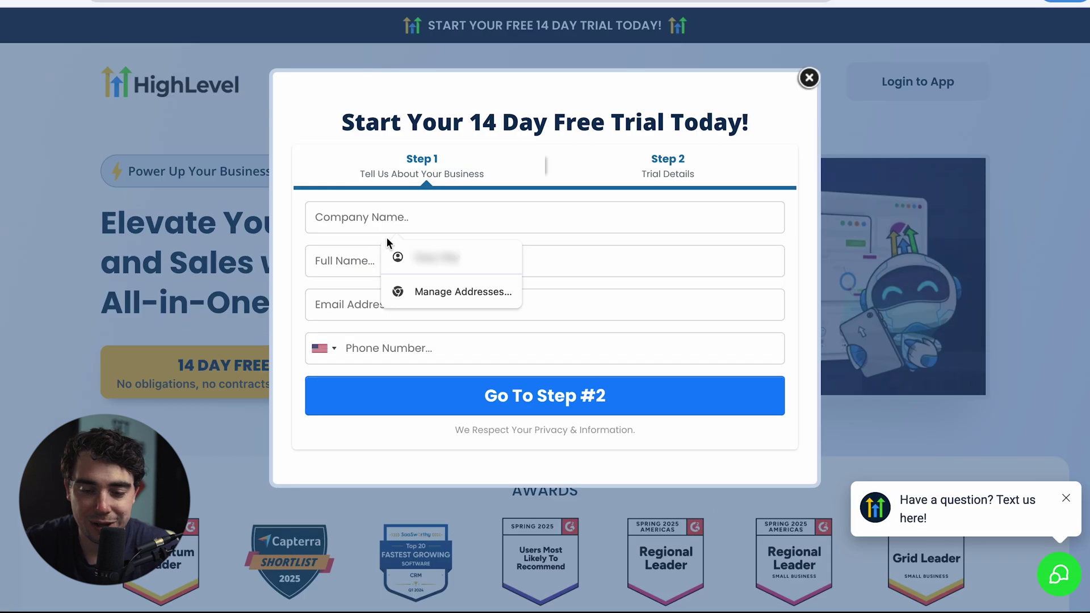
type("test")
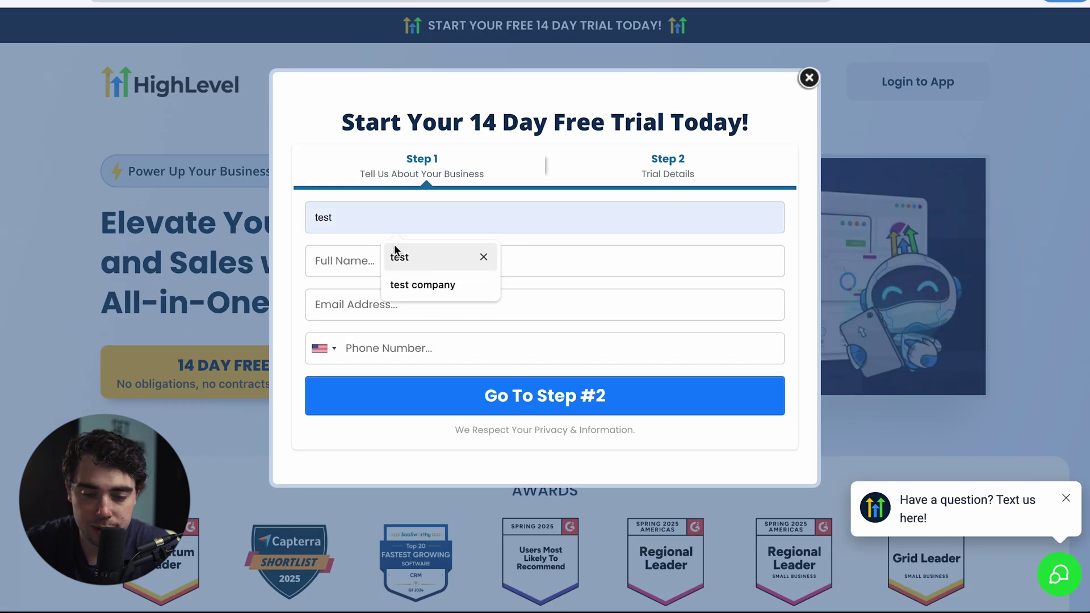
left_click(415, 253)
left_click(375, 266)
left_click(411, 301)
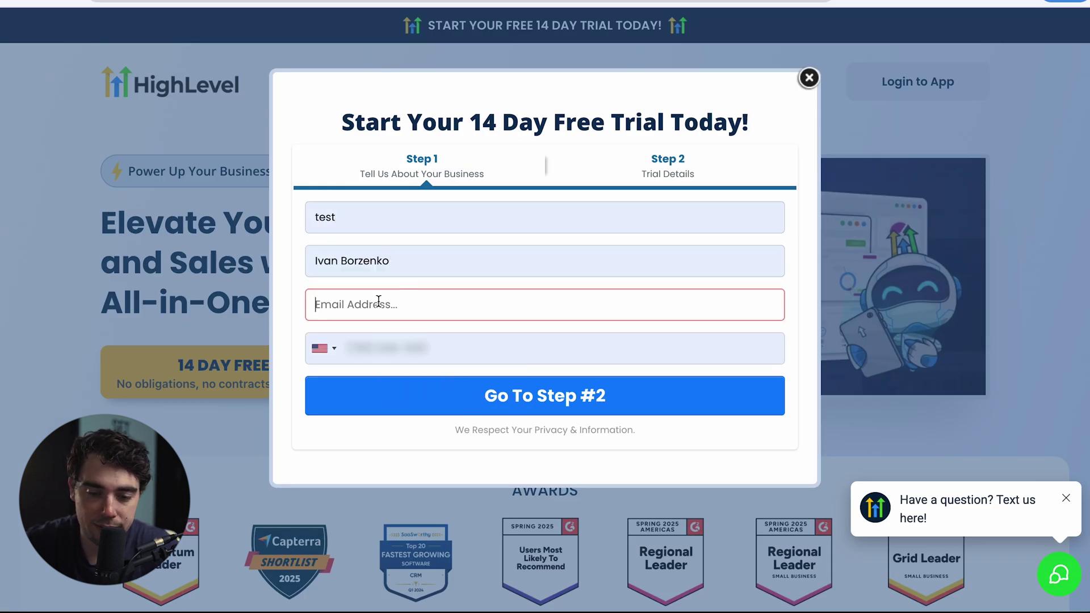
type("test@test.com")
key("Return")
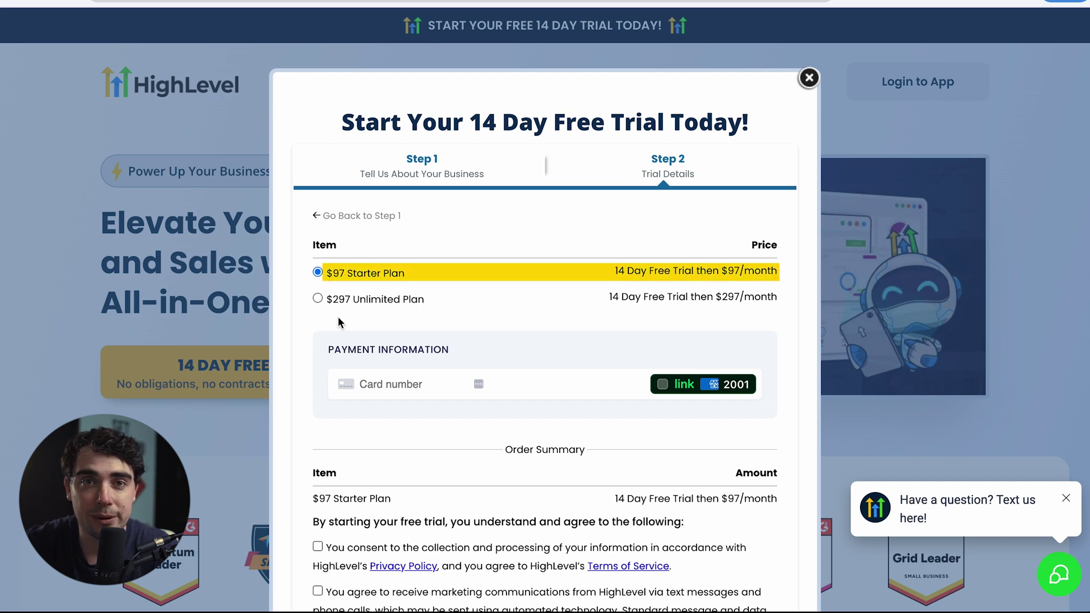
scroll(395, 157, "down", 3)
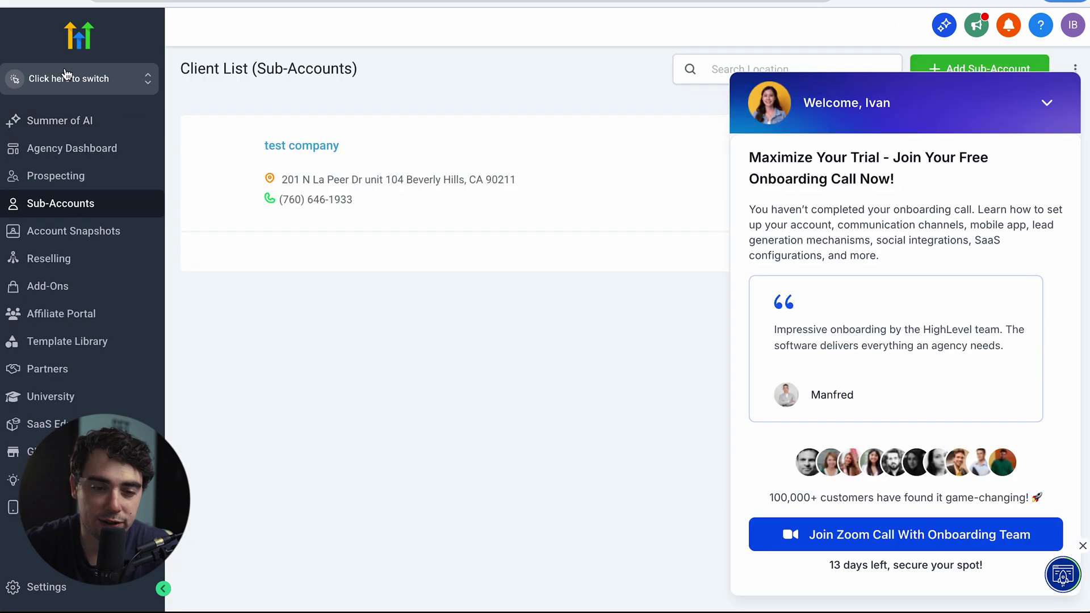
Step: Switch into the test company sub-account and open its Memberships area
left_click(71, 79)
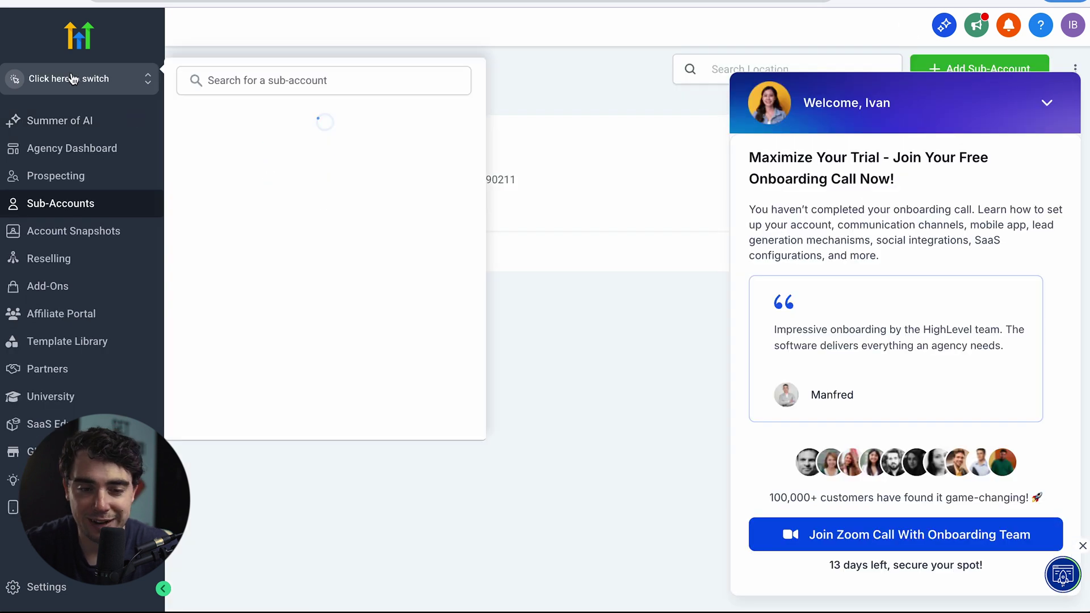
left_click(220, 170)
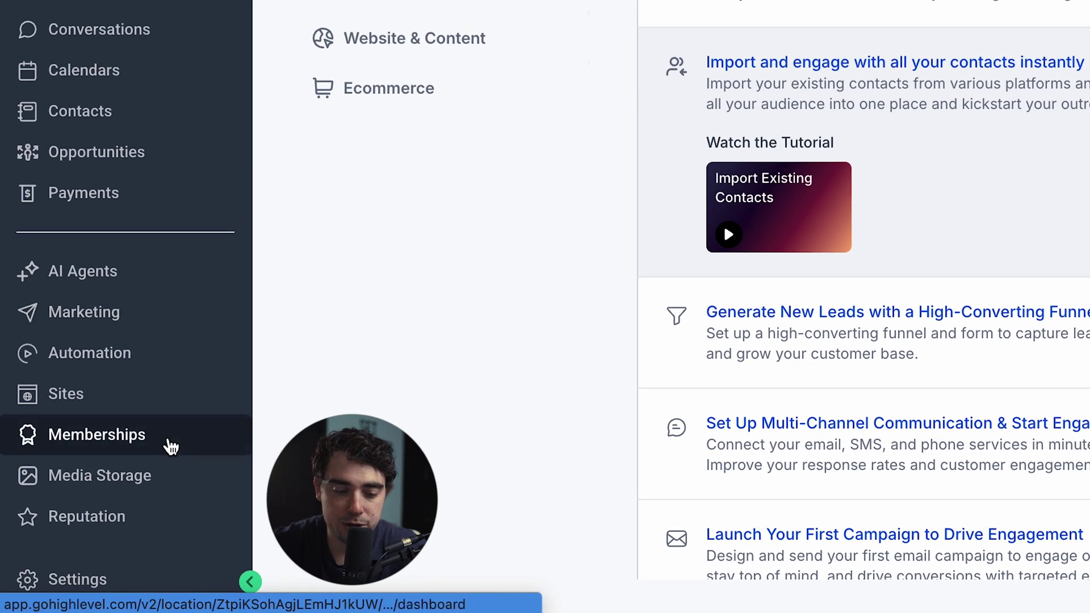
left_click(121, 439)
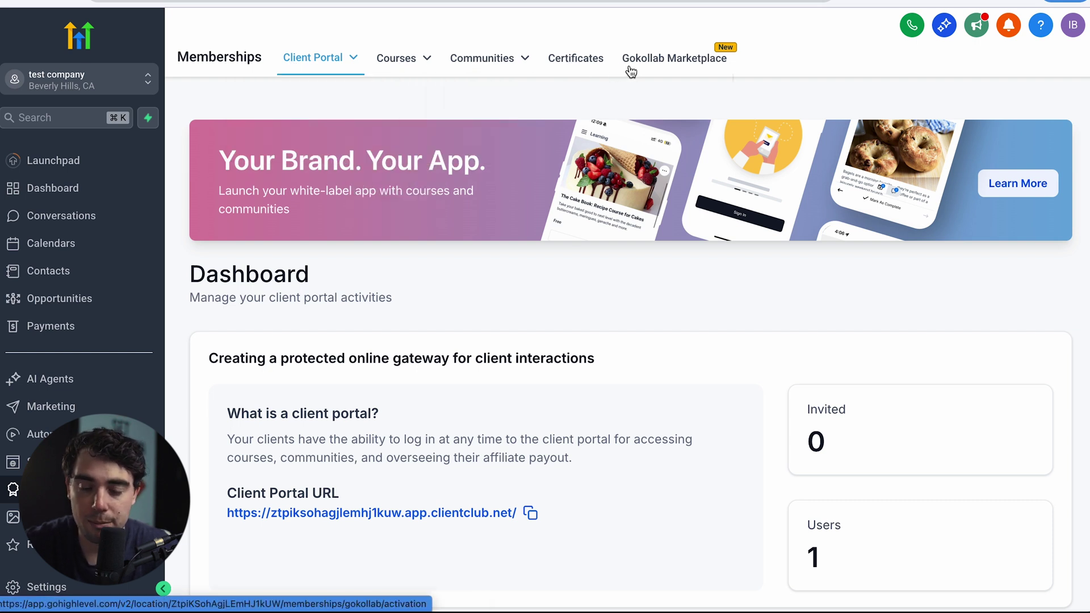
scroll(477, 339, "down", 2)
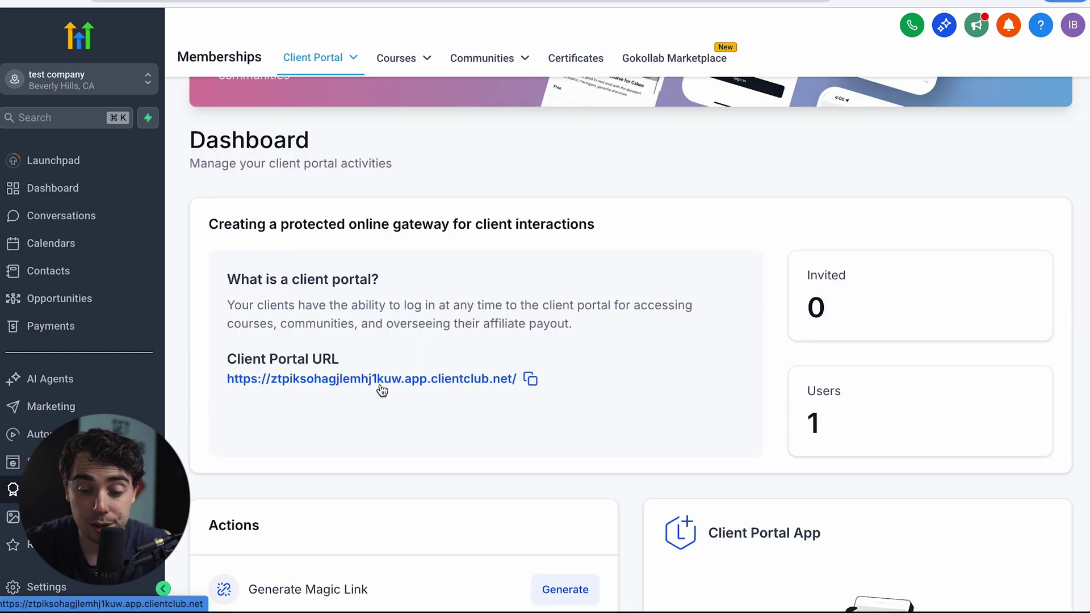
Step: Copy the Client Portal URL and load its login page in a new tab
left_click(535, 387)
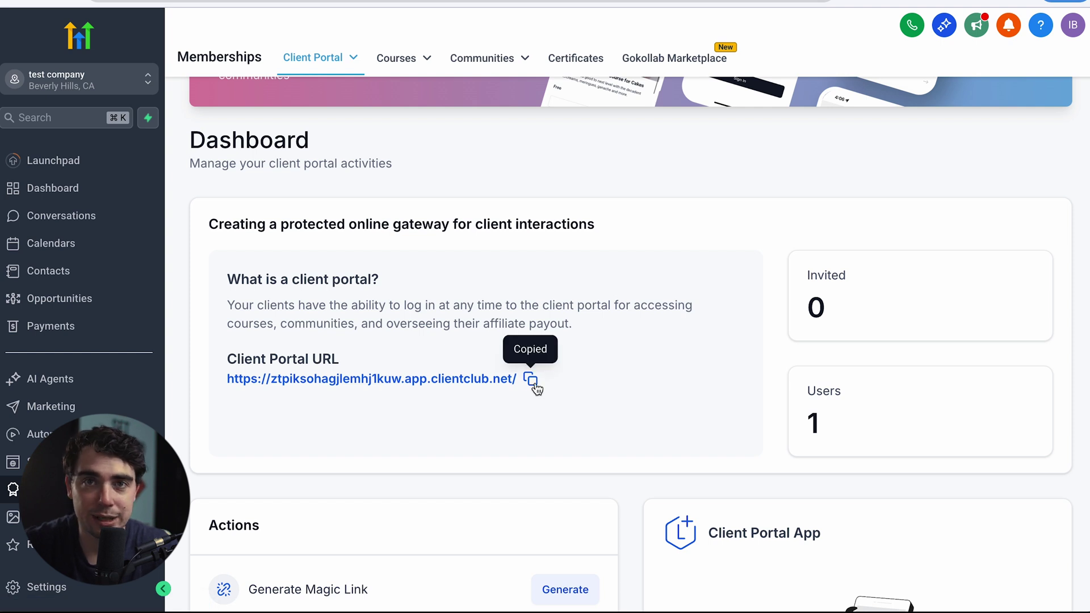
key("ctrl+t")
key("ctrl+v")
key("Return")
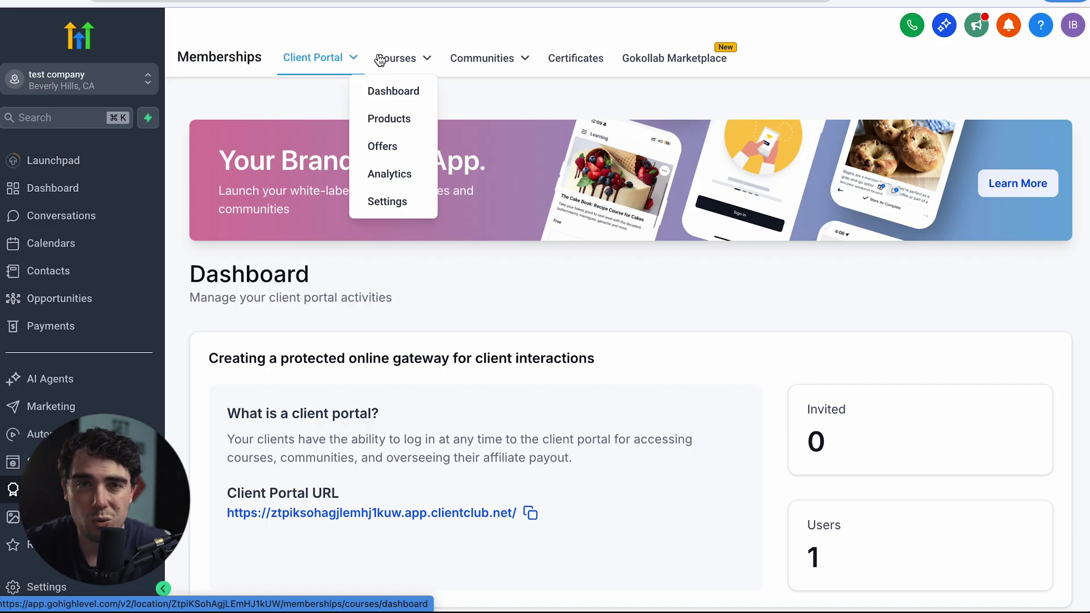
Step: From Courses > Products, start a new product from scratch with the Build your own product template
left_click(385, 119)
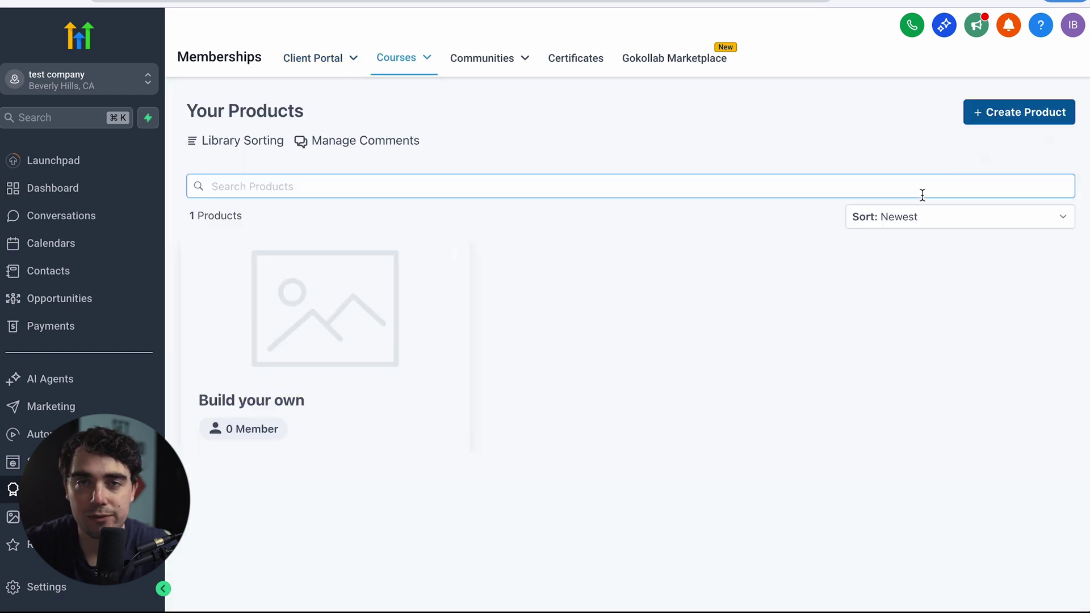
left_click(1002, 116)
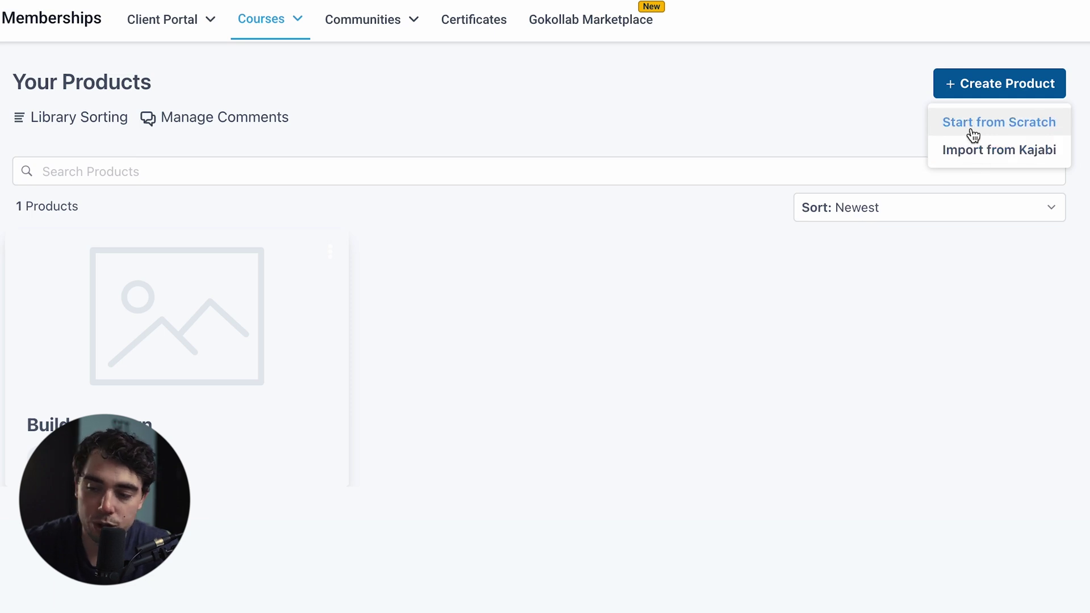
left_click(981, 124)
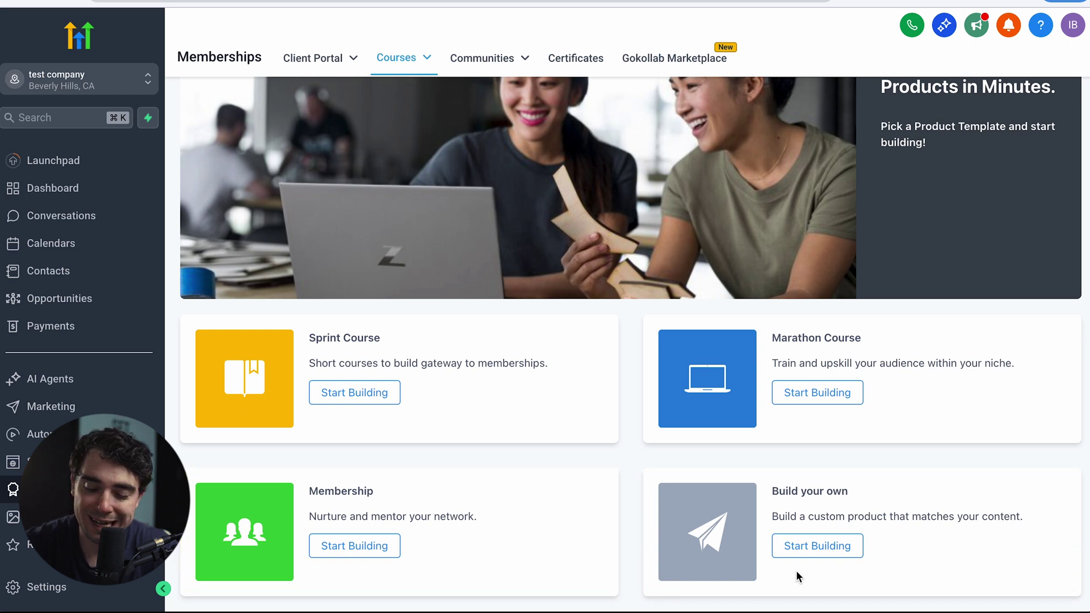
left_click(818, 546)
type("Test")
Step: Create the Test product, glance at Blank Category's add-content options, then view its Offers
left_click(760, 286)
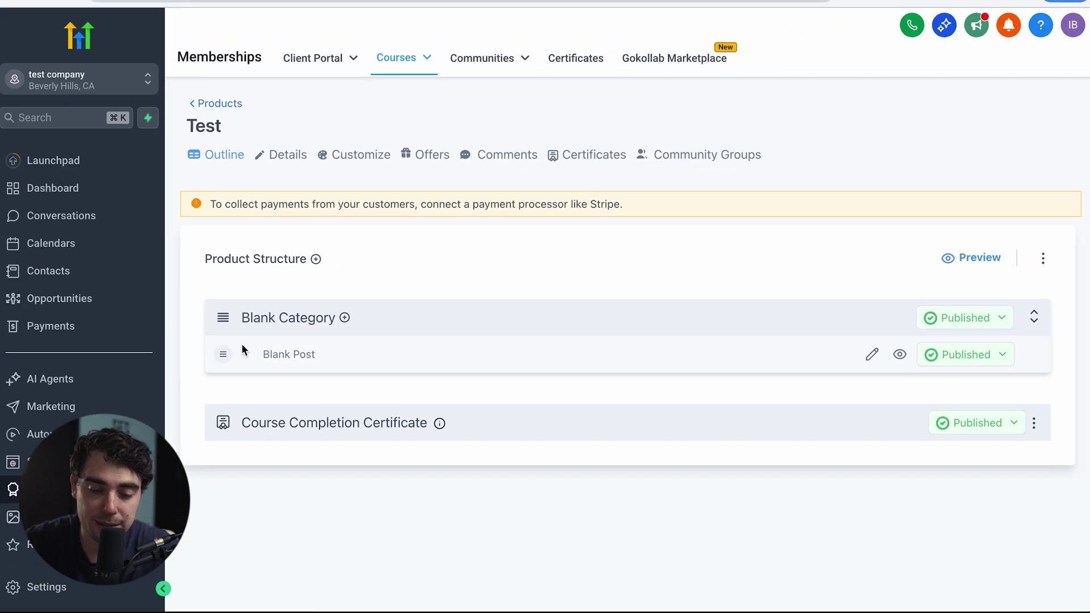
left_click(346, 320)
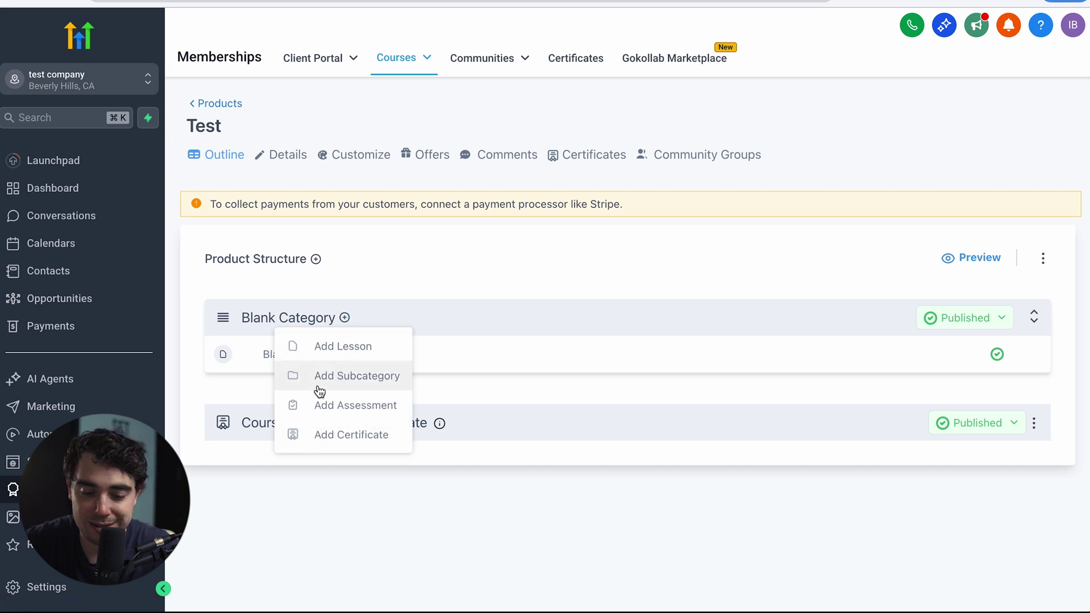
left_click(335, 489)
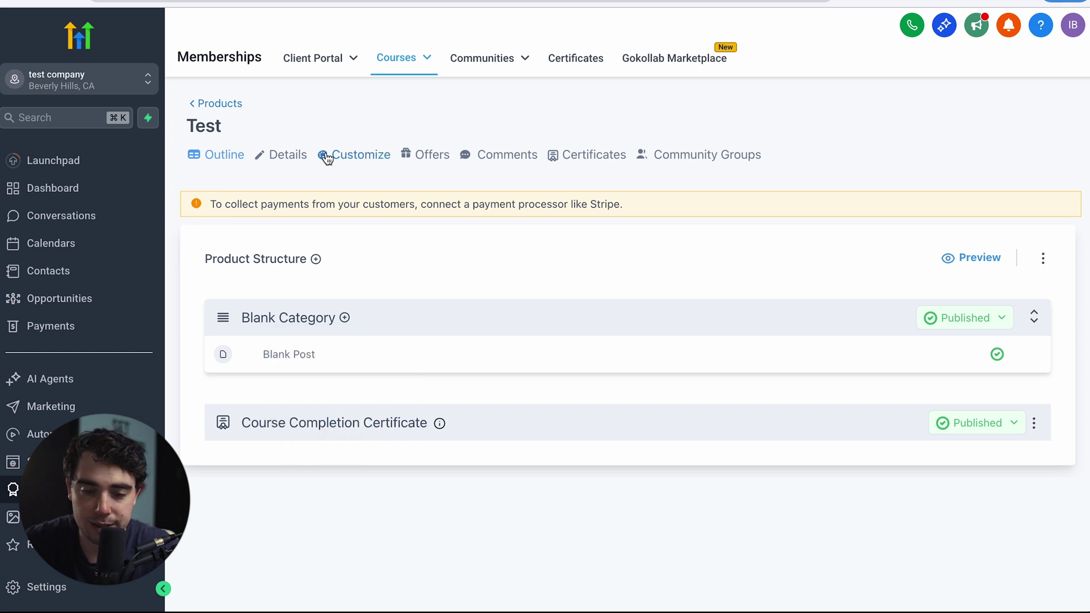
left_click(341, 161)
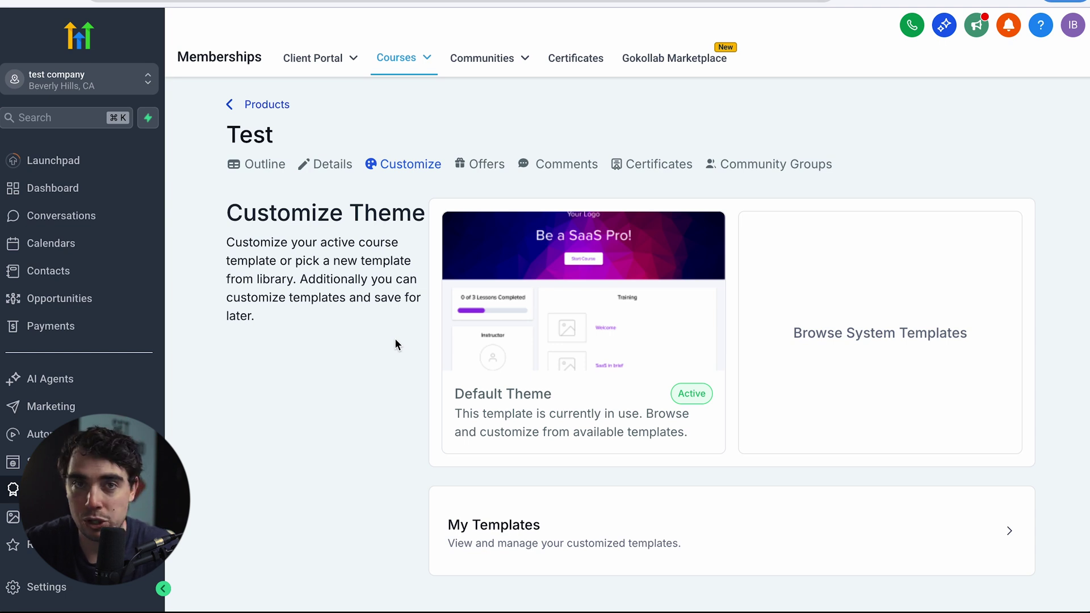
left_click(474, 165)
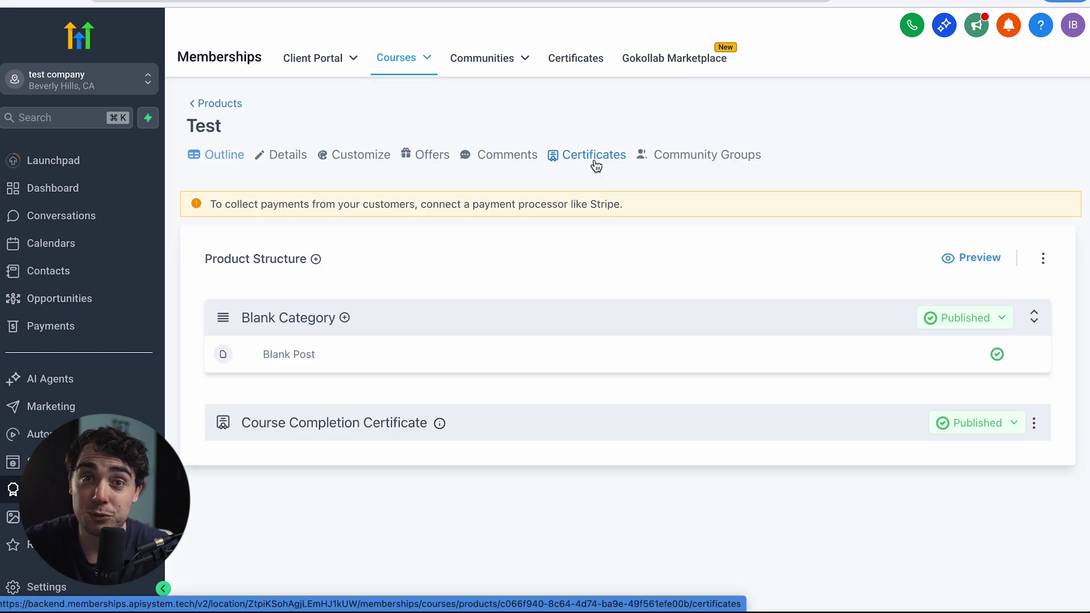
Step: Review the Test course's Certificates and Community Groups tabs, then open Courses > Analytics
left_click(595, 163)
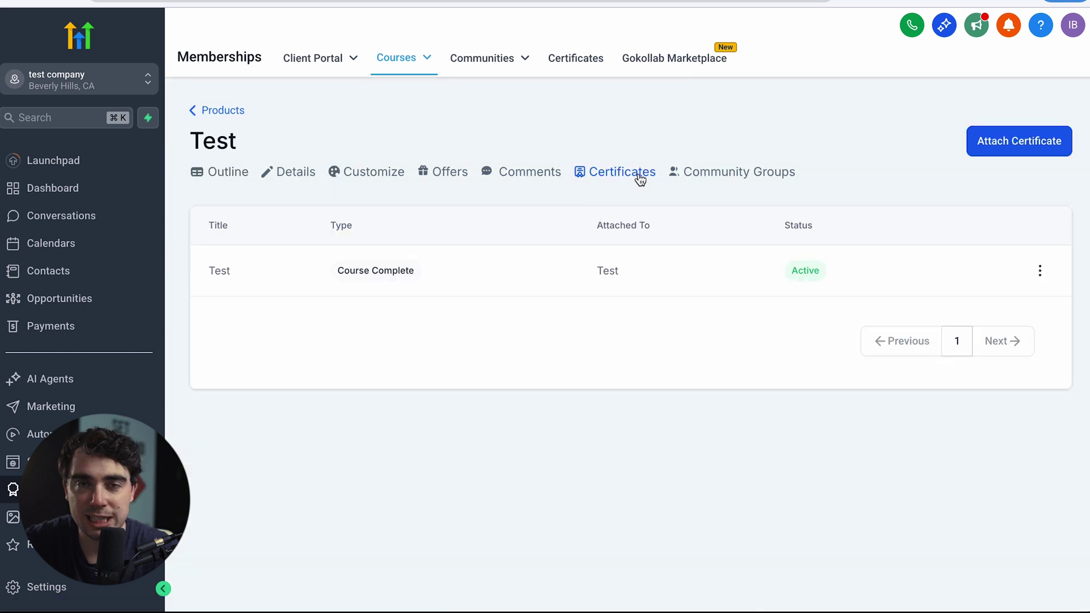
left_click(697, 175)
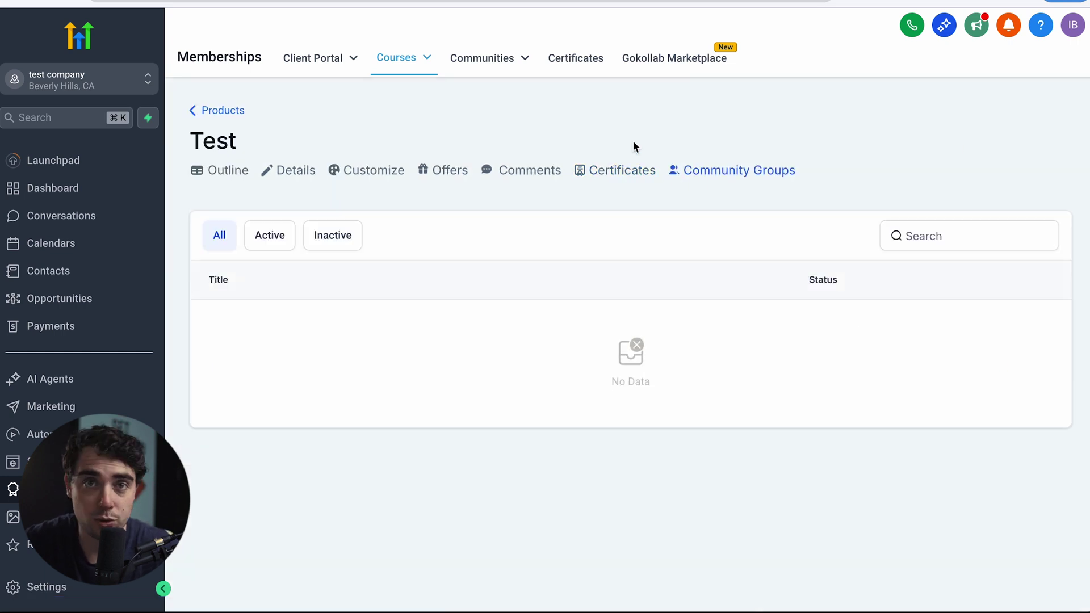
left_click(400, 90)
mouse_move(314, 58)
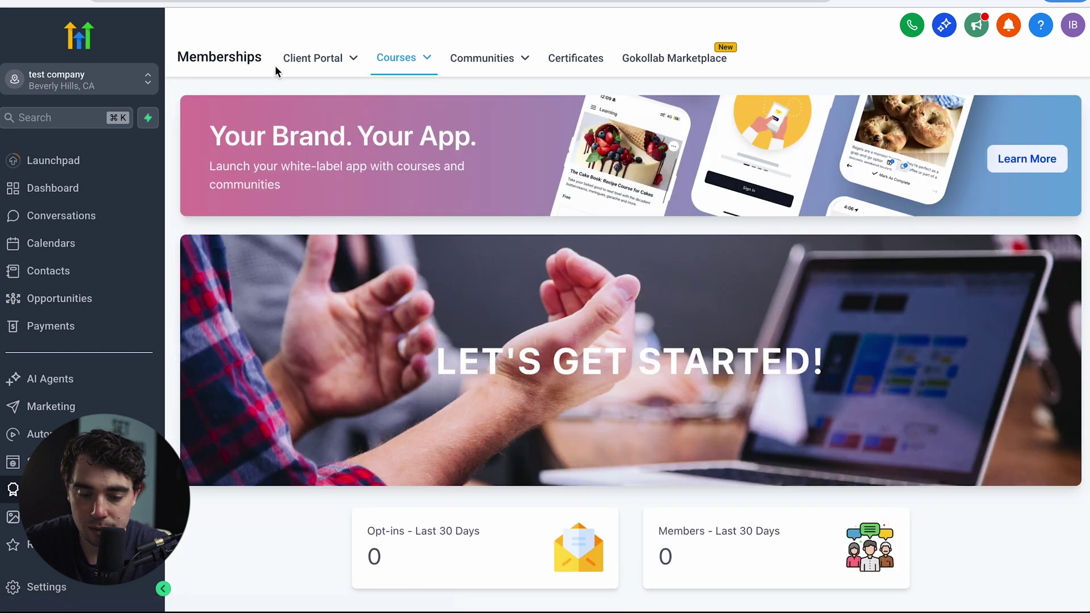
scroll(384, 289, "down", 2)
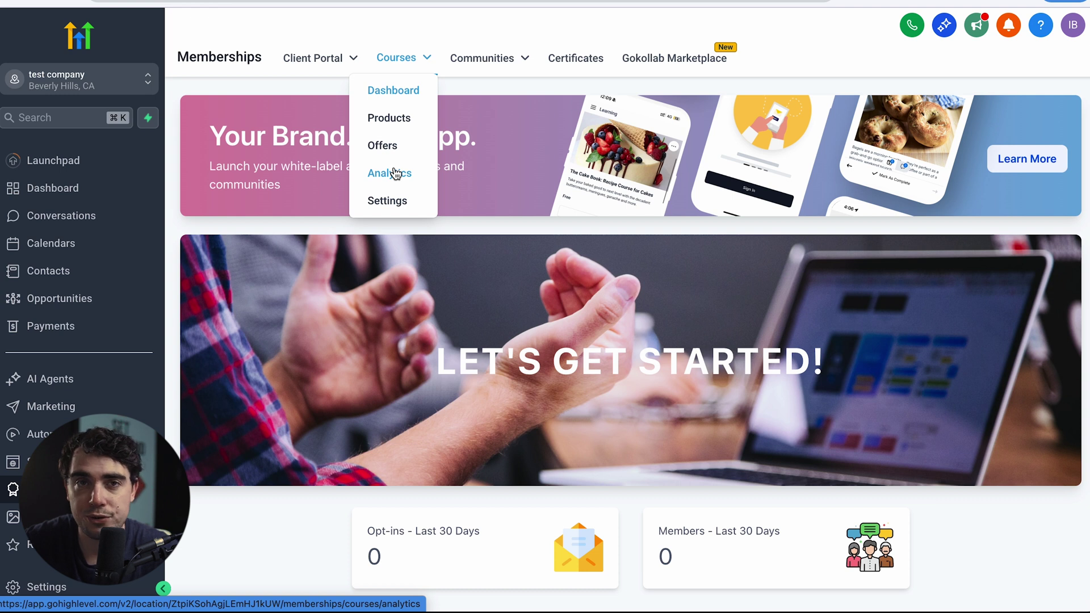
left_click(395, 173)
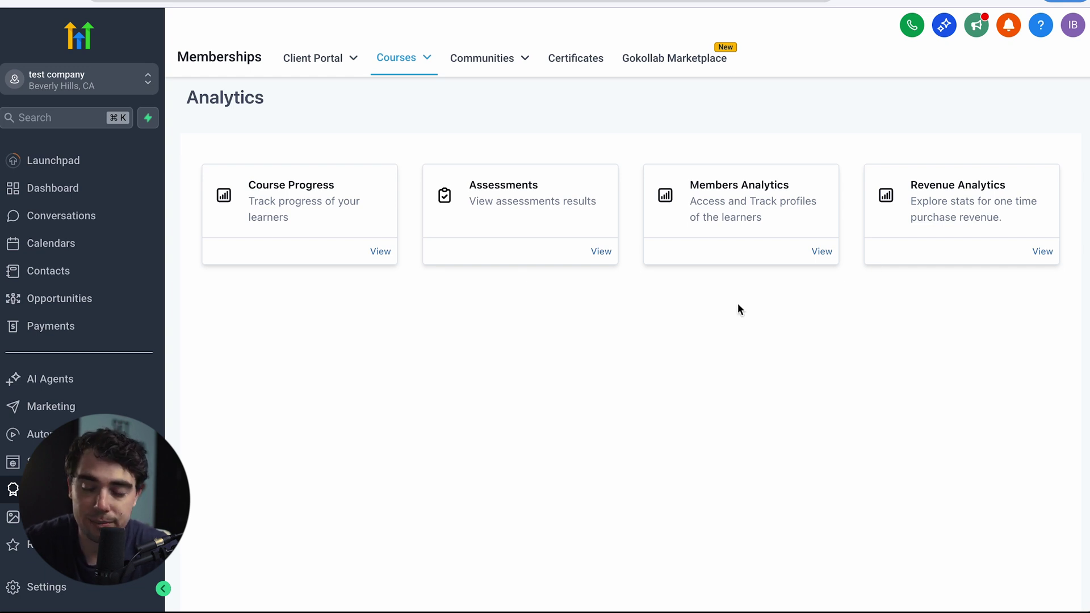
Step: Create the community group 'the testers' with the description 'folks that test things'
left_click(484, 60)
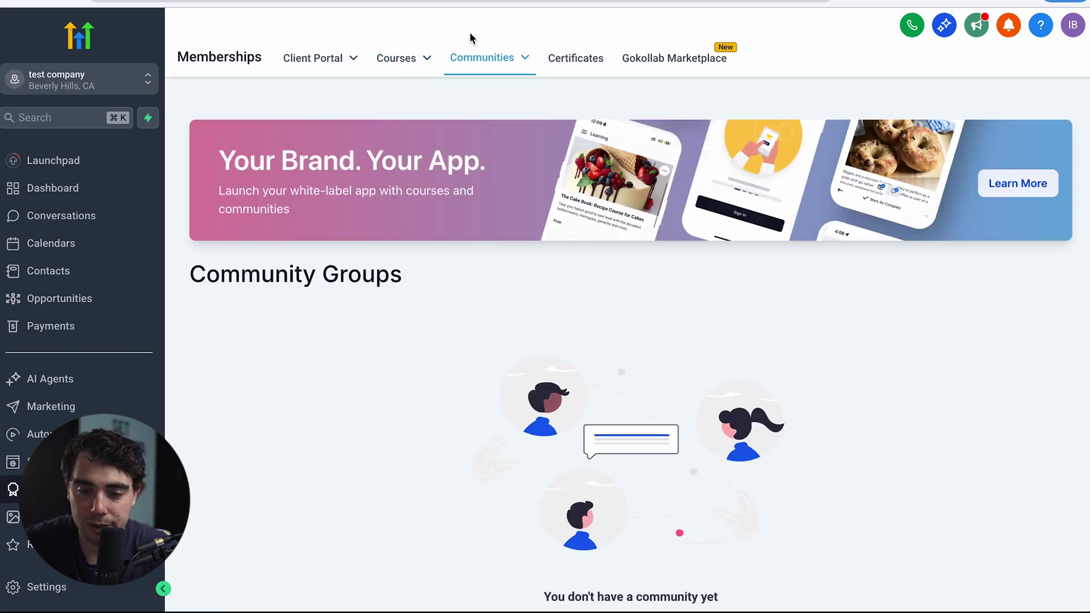
scroll(460, 285, "down", 3)
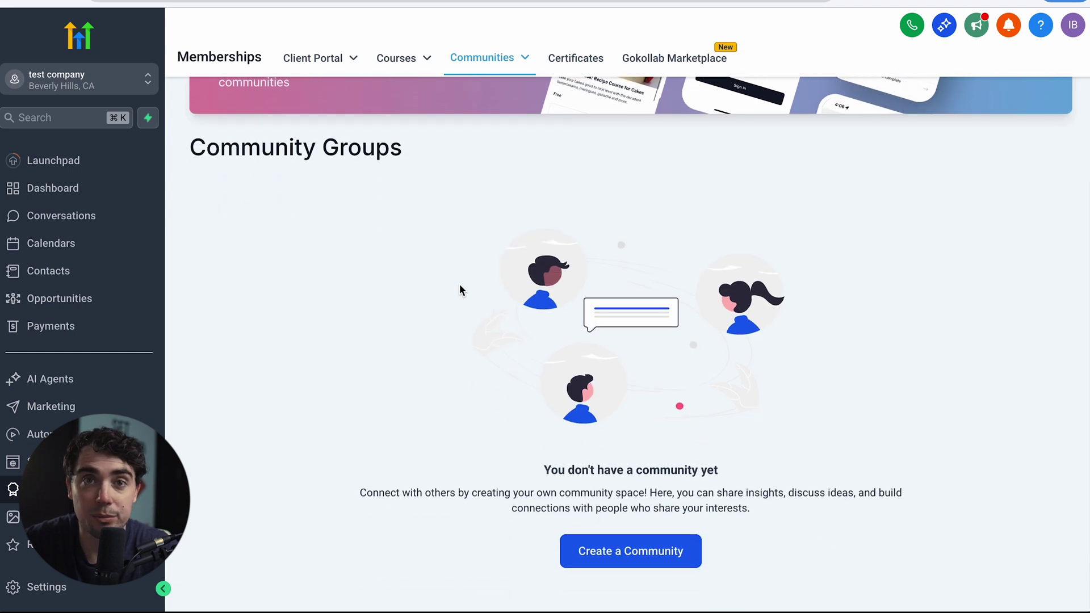
left_click(584, 550)
left_click(615, 270)
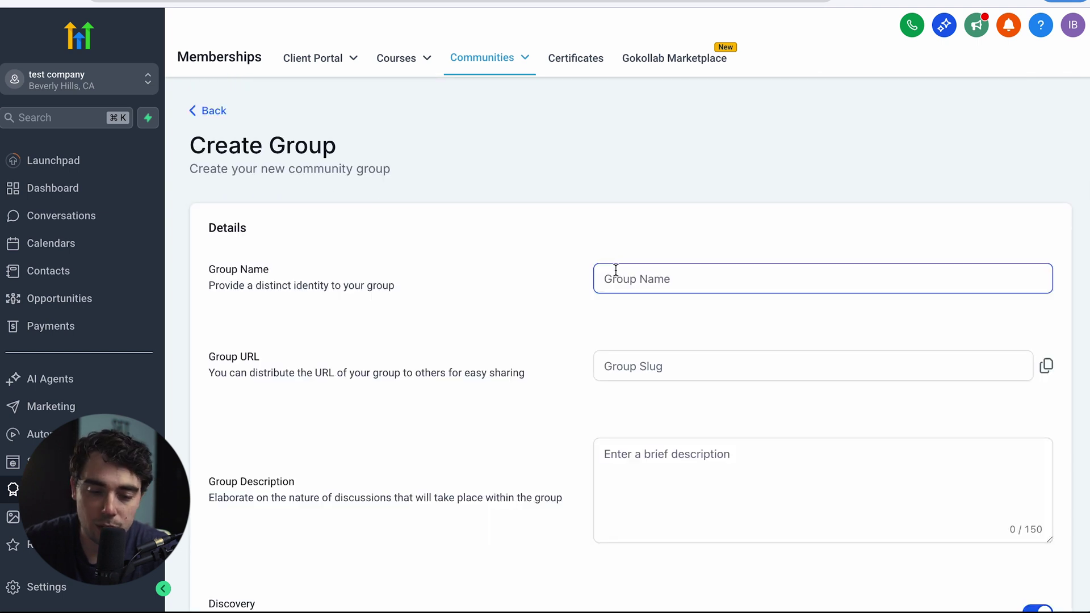
type("the testers")
scroll(604, 312, "down", 2)
left_click(636, 362)
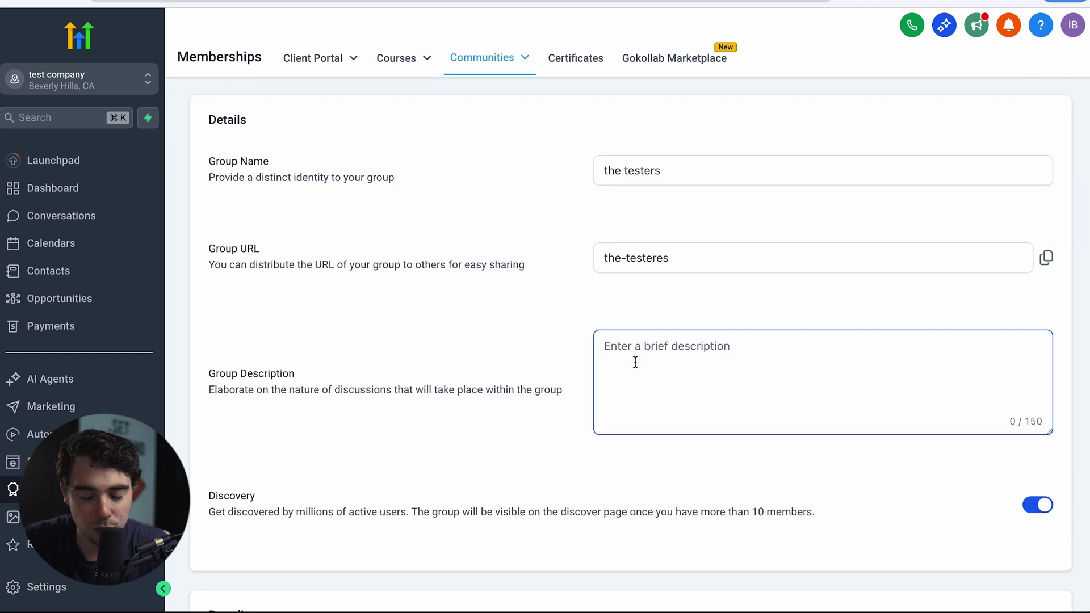
type("folks that tes")
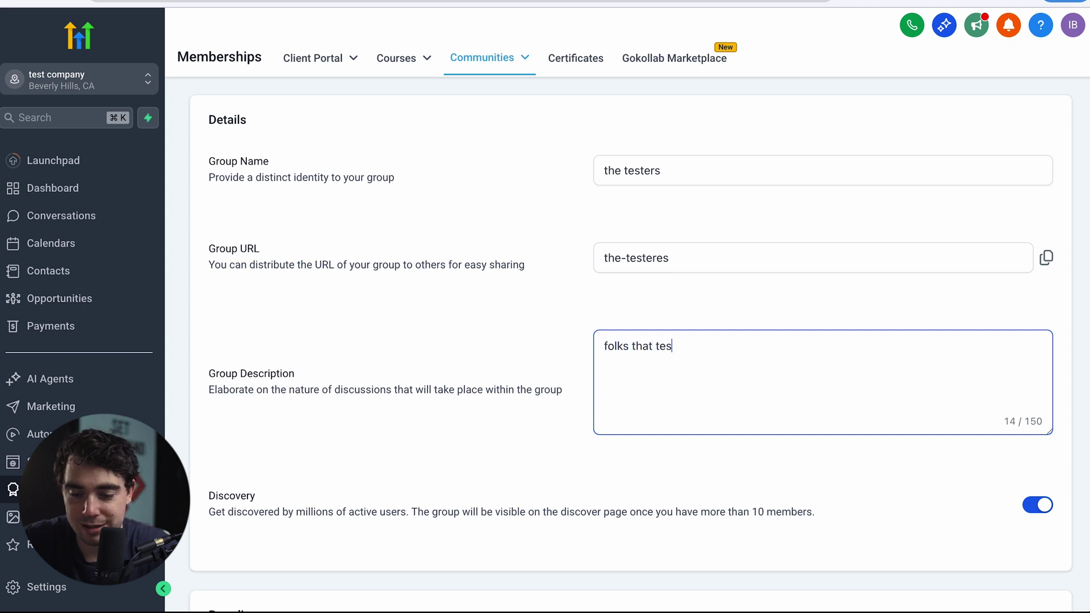
type("t things")
scroll(738, 274, "down", 4)
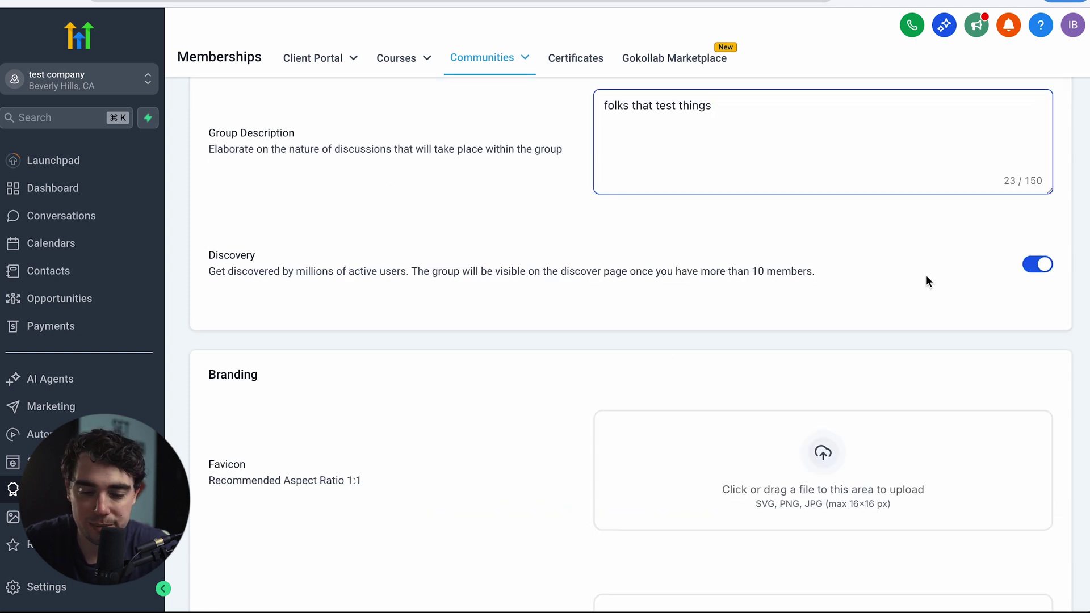
scroll(694, 319, "down", 3)
scroll(713, 324, "down", 5)
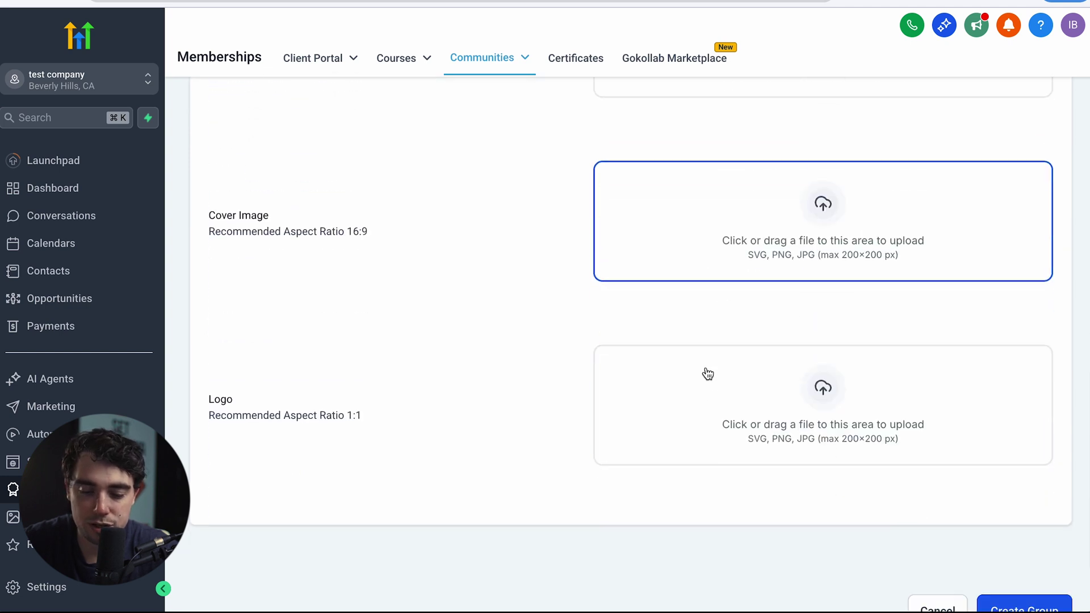
scroll(710, 383, "down", 2)
left_click(1025, 496)
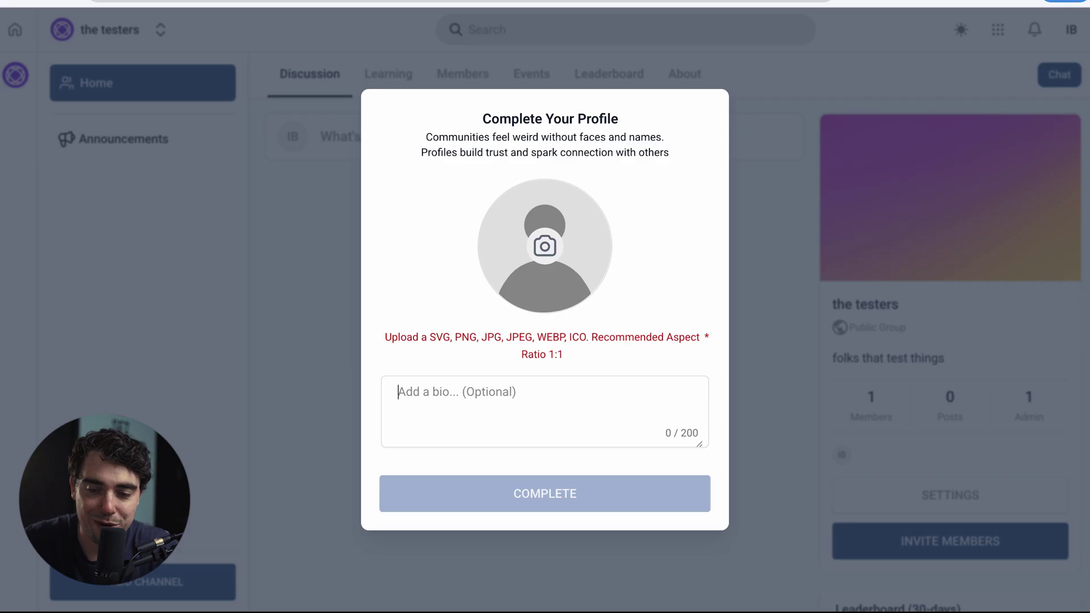
type("yo its iva")
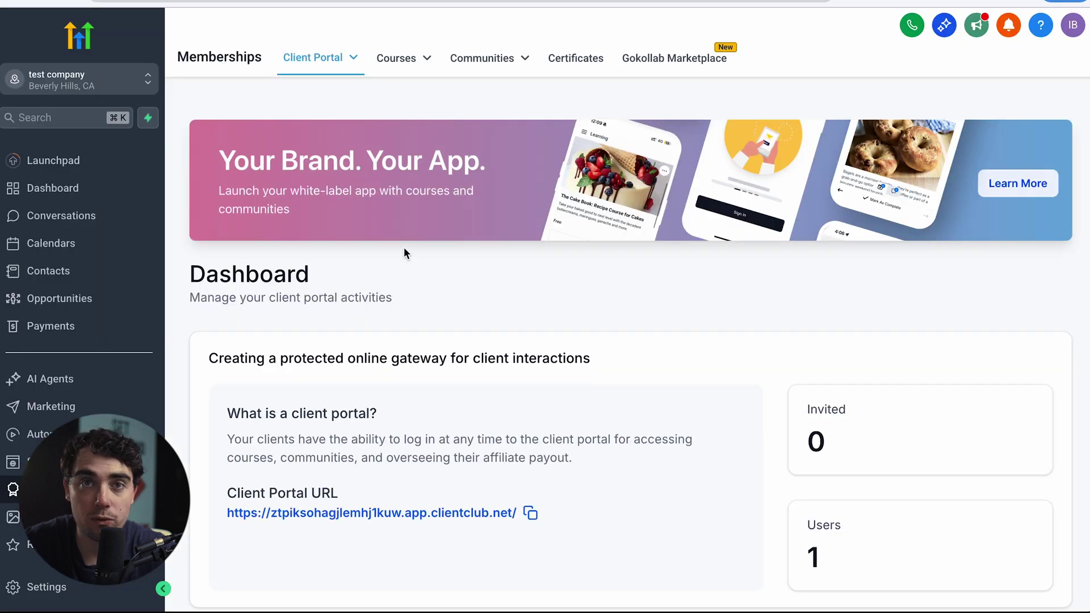
mouse_move(320, 58)
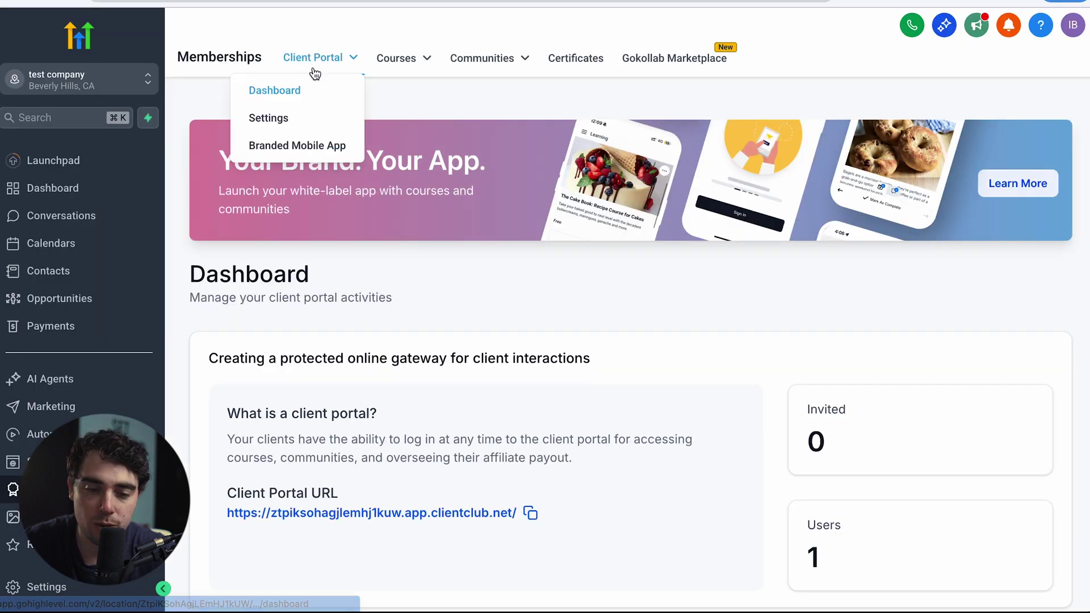
left_click(276, 152)
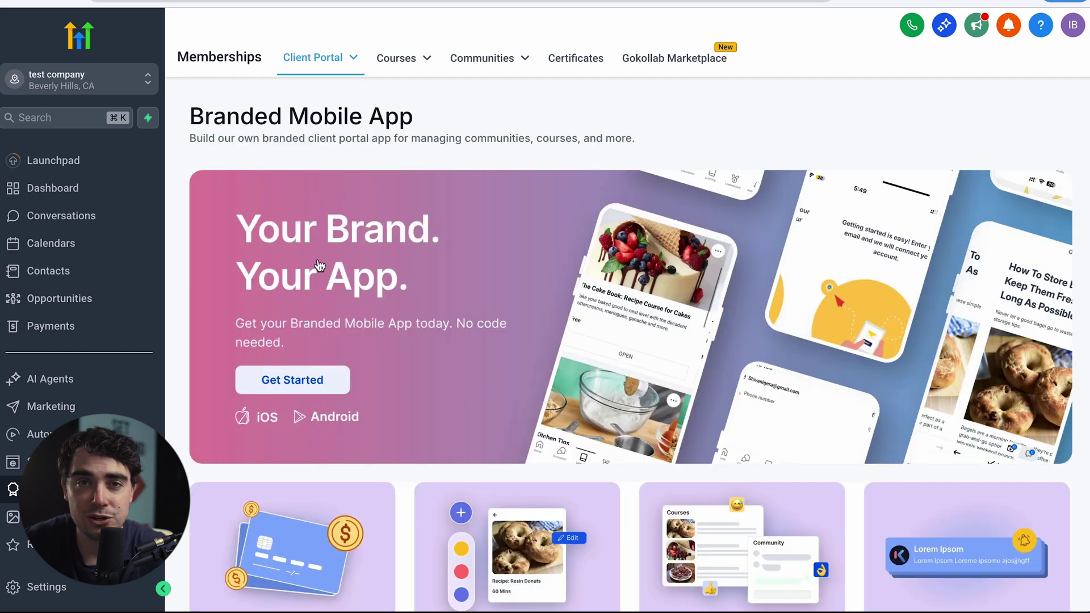